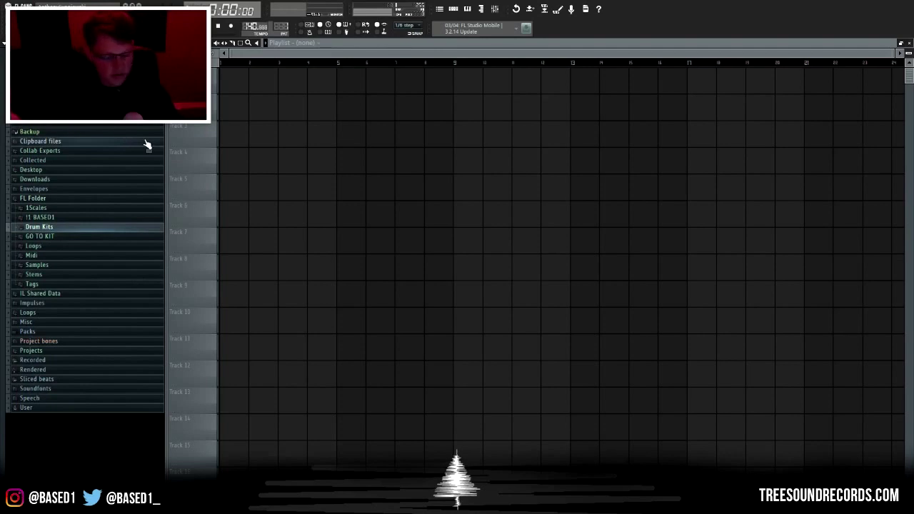
- Look through the Warfare and Havoc drum kits inside the !1 BASED1 folder of the browser
{"action": "left_click", "coordinate": [92, 216]}
{"action": "left_click", "coordinate": [98, 213]}
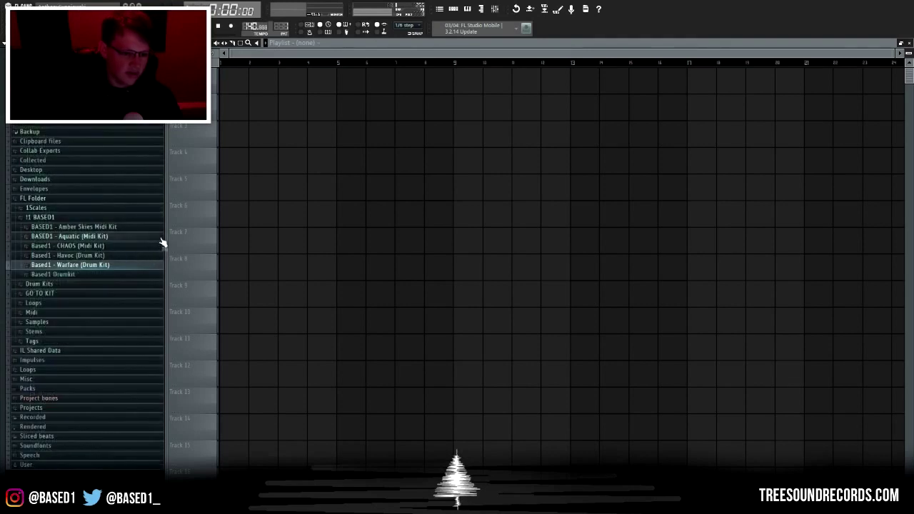
{"action": "left_click", "coordinate": [118, 267]}
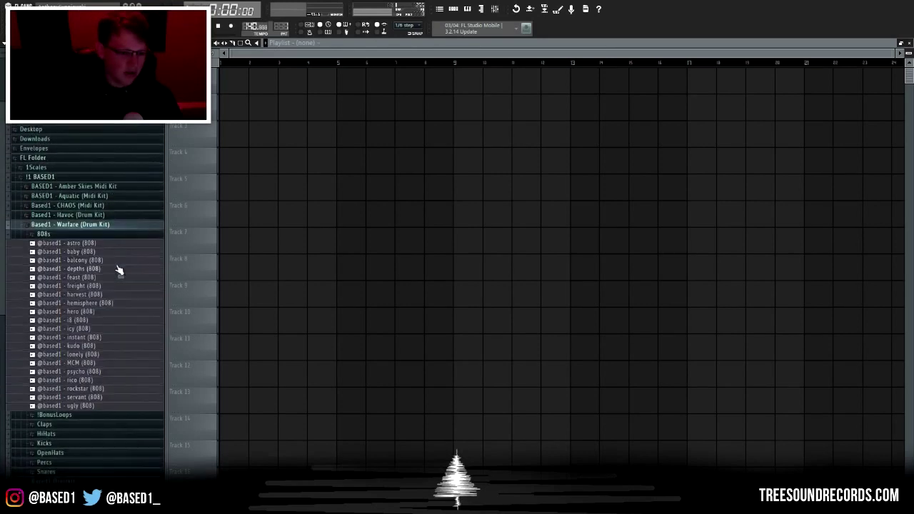
{"action": "left_click", "coordinate": [77, 230]}
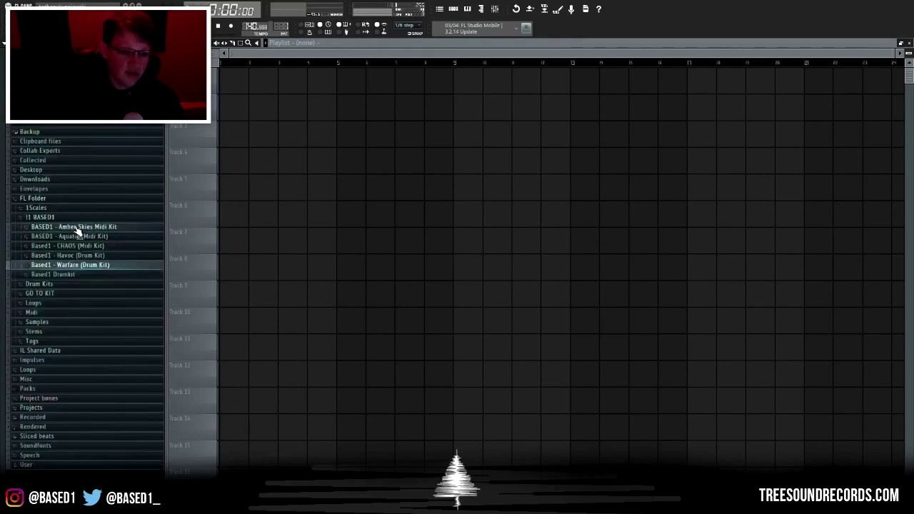
{"action": "left_click", "coordinate": [81, 258]}
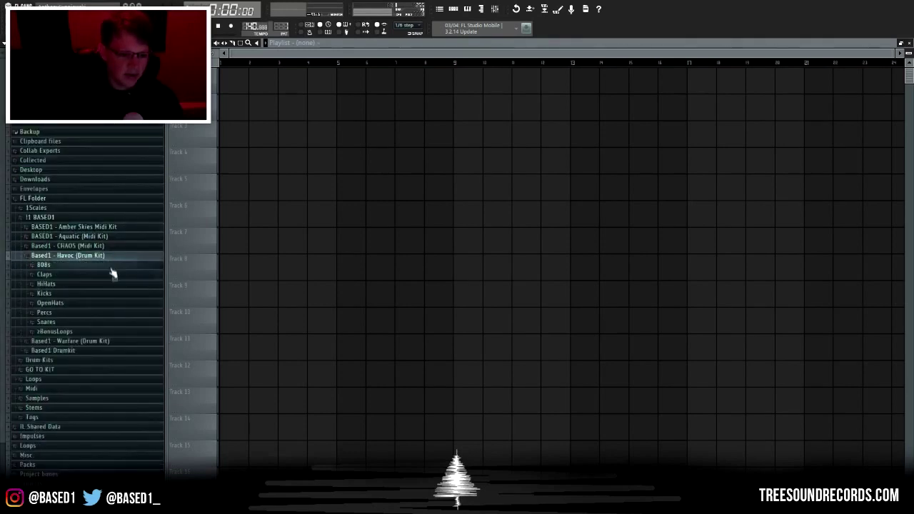
{"action": "left_click", "coordinate": [141, 256]}
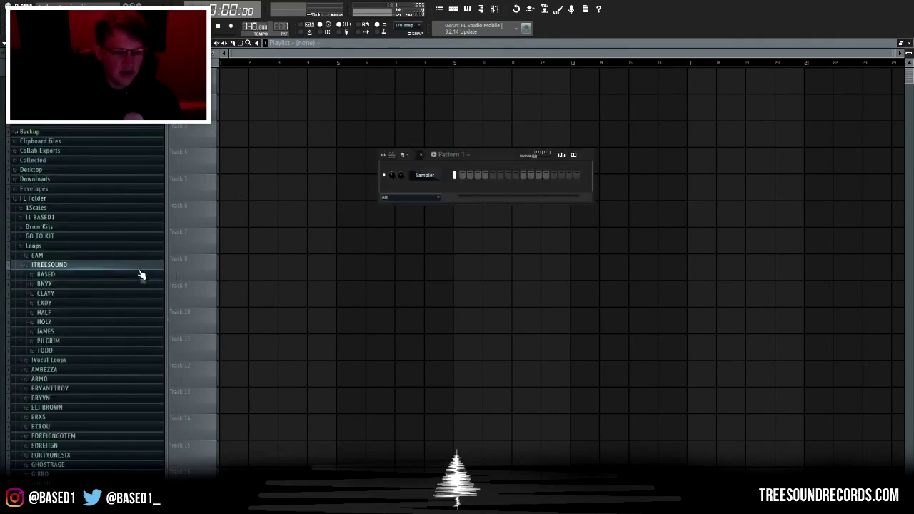
- Move the channel rack slightly lower and open the BASED folder within the !TREESOUND loops
{"action": "left_click_drag", "start_coordinate": [505, 162], "coordinate": [507, 173]}
{"action": "left_click", "coordinate": [63, 276]}
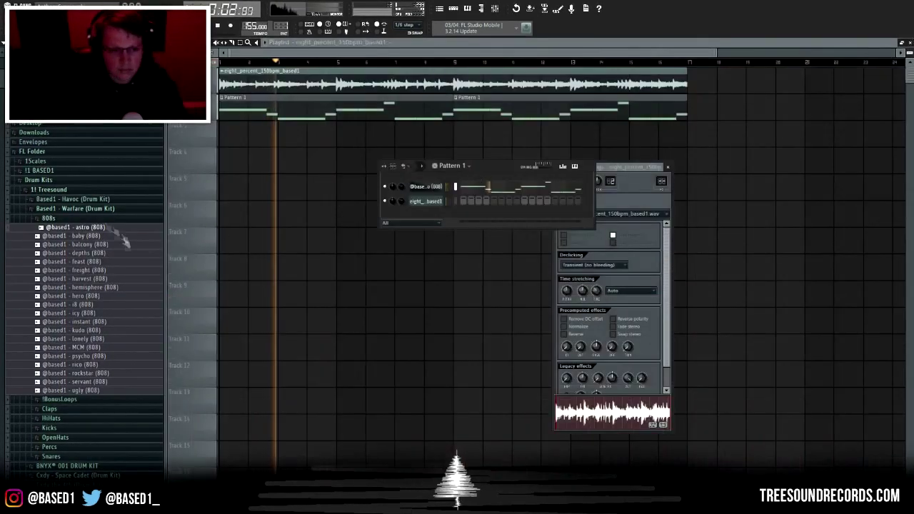
- Add the soar hi-hat from the Warfare kit's HiHats folder as a new channel in Pattern 1
{"action": "left_click", "coordinate": [93, 218]}
{"action": "left_click", "coordinate": [86, 246]}
{"action": "key", "text": "space"}
{"action": "left_click_drag", "start_coordinate": [90, 393], "coordinate": [428, 216]}
{"action": "left_click", "coordinate": [430, 216]}
{"action": "left_click", "coordinate": [431, 216]}
{"action": "left_click", "coordinate": [431, 216]}
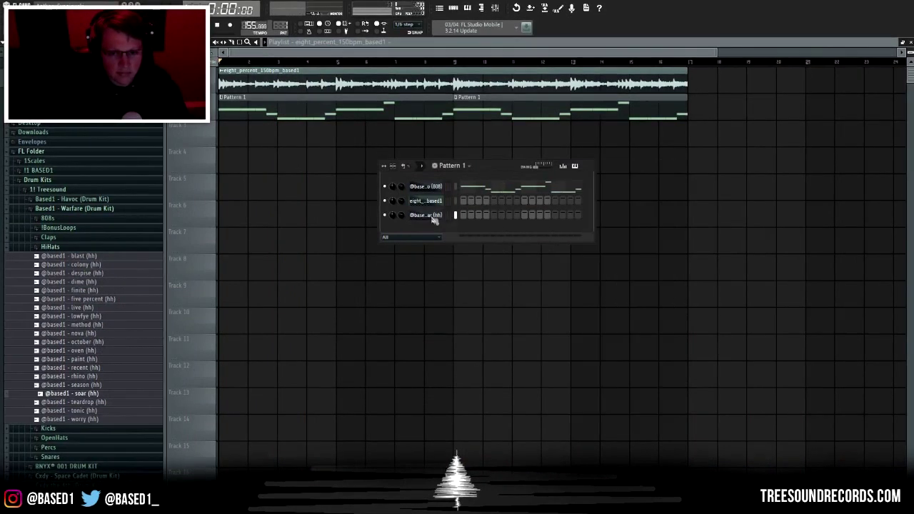
- Fill the soar hi-hat channel with evenly spaced eighth notes on C5 and delete those after bar 2 in the piano roll
{"action": "right_click", "coordinate": [431, 218]}
{"action": "left_click", "coordinate": [463, 332]}
{"action": "key", "text": "space"}
{"action": "key", "text": "F7"}
{"action": "left_click_drag", "start_coordinate": [862, 192], "coordinate": [360, 249]}
{"action": "key", "text": "Delete"}
{"action": "scroll", "coordinate": [209, 212], "scroll_direction": "up", "scroll_amount": 2}
{"action": "left_click", "coordinate": [205, 226]}
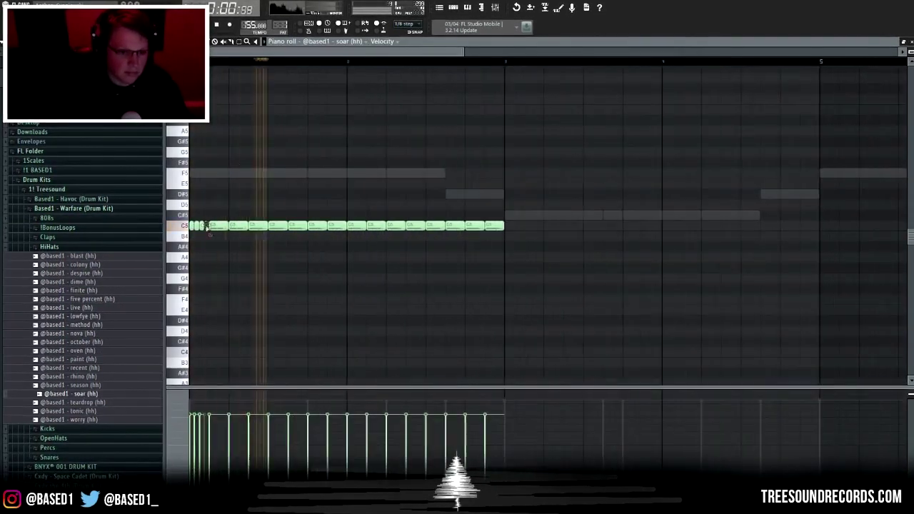
- Copy the four-note roll at the start of the hi-hat pattern to D#5 in bar 2 and give it descending velocities
{"action": "scroll", "coordinate": [208, 226], "scroll_direction": "down", "scroll_amount": 2}
{"action": "left_click_drag", "start_coordinate": [207, 236], "coordinate": [190, 221]}
{"action": "left_click_drag", "start_coordinate": [195, 225], "coordinate": [290, 193]}
{"action": "scroll", "coordinate": [311, 200], "scroll_direction": "up", "scroll_amount": 1}
{"action": "left_click_drag", "start_coordinate": [284, 431], "coordinate": [294, 431]}
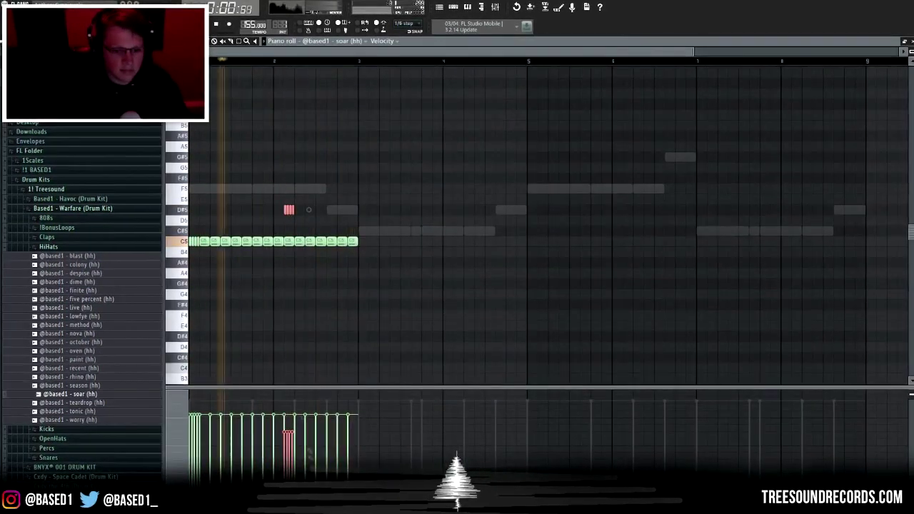
- Add two-note hi-hat rolls on A4 and G4 near the end of bar 2 and repeat the two-bar pattern through bar 8
{"action": "left_click", "coordinate": [329, 273]}
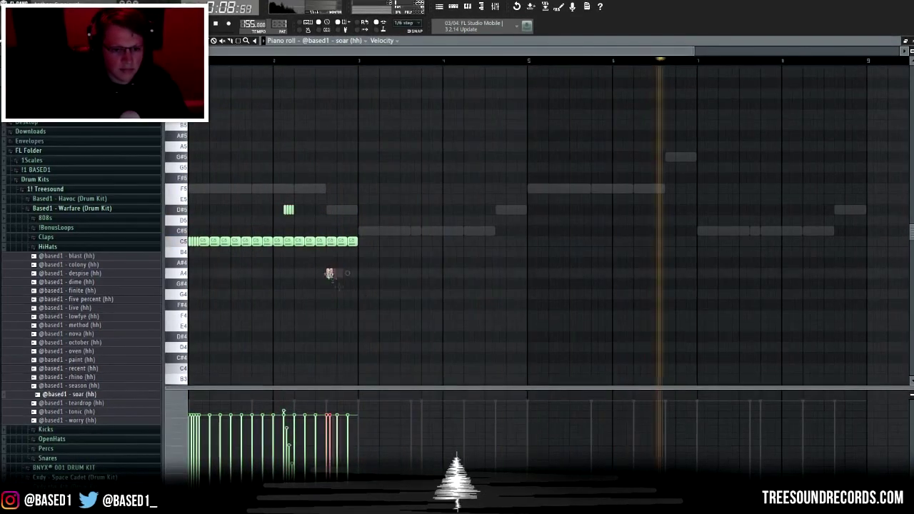
{"action": "left_click_drag", "start_coordinate": [329, 273], "coordinate": [340, 294]}
{"action": "key", "text": "space"}
{"action": "key", "text": "ctrl+d"}
{"action": "key", "text": "ctrl+b"}
{"action": "key", "text": "ctrl+d"}
{"action": "key", "text": "ctrl+b"}
{"action": "key", "text": "ctrl+d"}
{"action": "scroll", "coordinate": [424, 288], "scroll_direction": "down", "scroll_amount": 1}
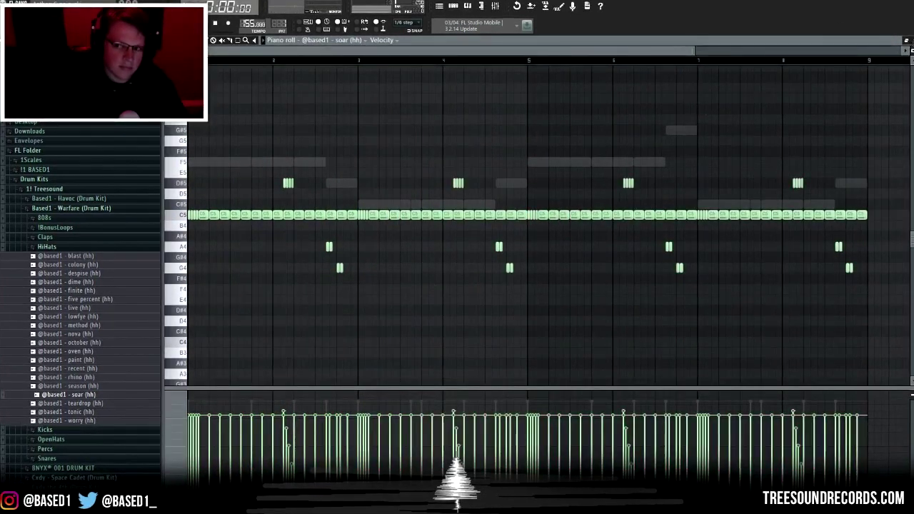
- Add the forget clap from the Warfare kit's Claps folder as a new channel and close its channel settings
{"action": "key", "text": "Escape"}
{"action": "left_click", "coordinate": [47, 246]}
{"action": "key", "text": "space"}
{"action": "left_click", "coordinate": [44, 237]}
{"action": "left_click_drag", "start_coordinate": [73, 307], "coordinate": [442, 232]}
{"action": "key", "text": "space"}
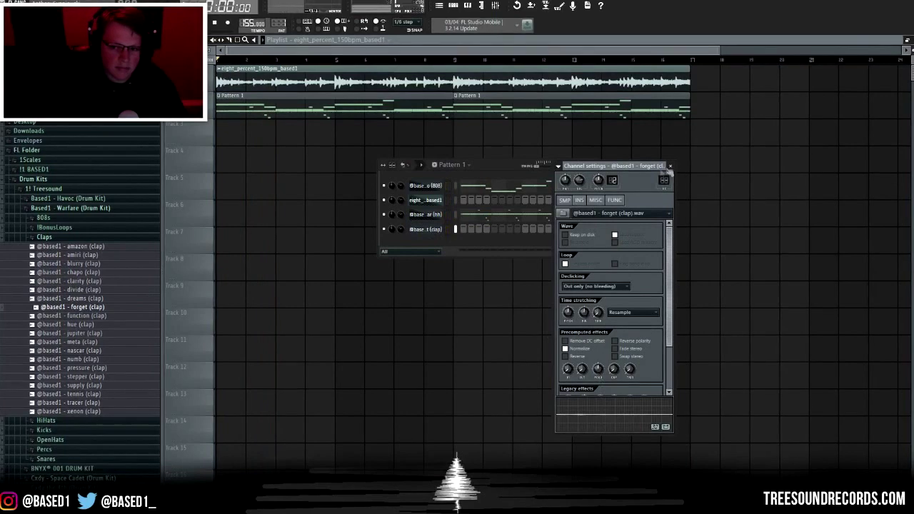
{"action": "left_click", "coordinate": [669, 165]}
{"action": "key", "text": "space"}
- Place a clap on step 9 and repeat it once per bar through bar 8 in the piano roll
{"action": "left_click", "coordinate": [527, 229]}
{"action": "key", "text": "g"}
{"action": "key", "text": "F7"}
{"action": "key", "text": "space"}
{"action": "key", "text": "ctrl+b"}
{"action": "key", "text": "ctrl+b"}
{"action": "key", "text": "ctrl+b"}
{"action": "key", "text": "ctrl+b"}
{"action": "key", "text": "ctrl+b"}
{"action": "key", "text": "ctrl+b"}
{"action": "key", "text": "ctrl+b"}
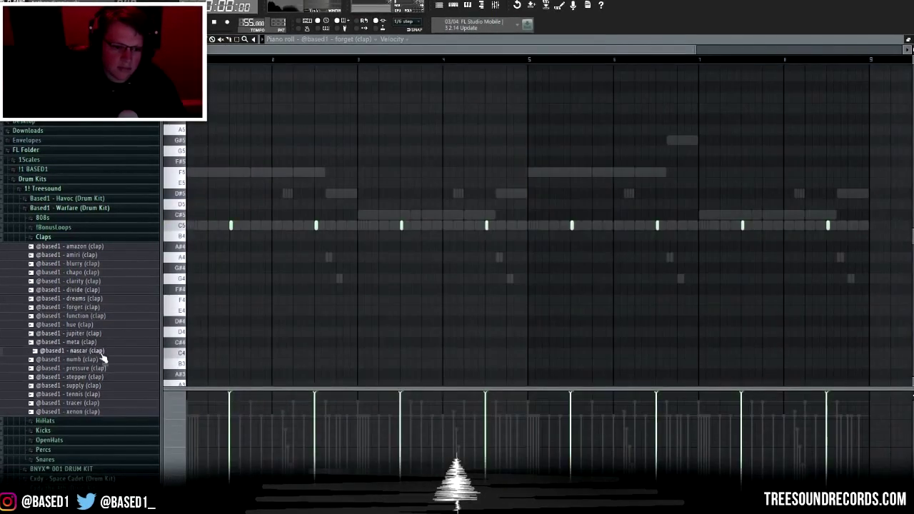
- Add the sleep kick from the Warfare kit's Kicks folder as a new channel in Pattern 1
{"action": "key", "text": "F7"}
{"action": "left_click", "coordinate": [43, 236]}
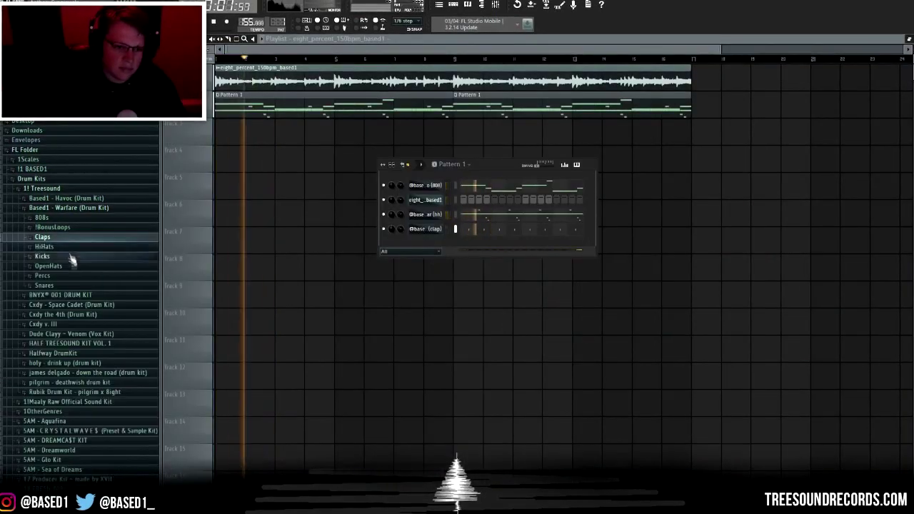
{"action": "left_click", "coordinate": [70, 256]}
{"action": "left_click", "coordinate": [93, 389]}
{"action": "key", "text": "space"}
{"action": "left_click_drag", "start_coordinate": [89, 405], "coordinate": [432, 249]}
- Place a kick note on A#4 at the start of bar 1 in the piano roll and play it back
{"action": "key", "text": "F7"}
{"action": "left_click", "coordinate": [203, 244]}
{"action": "key", "text": "F9"}
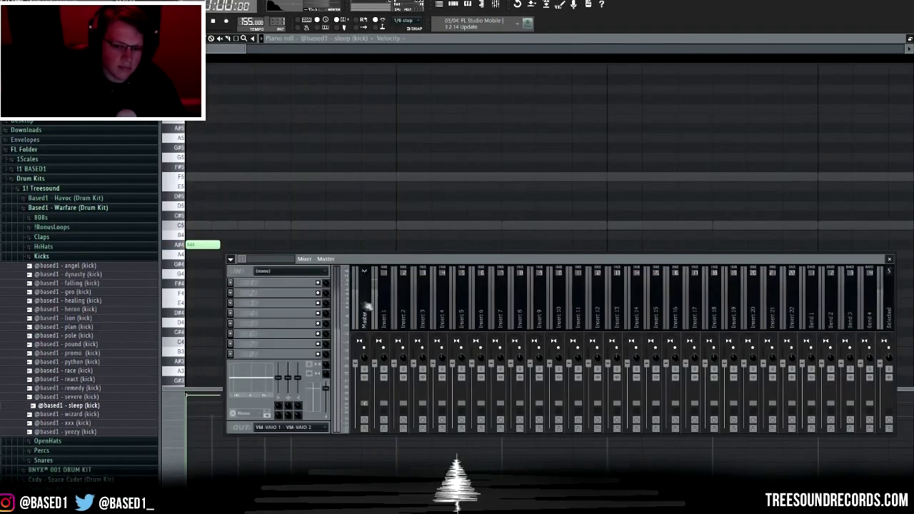
{"action": "key", "text": "F9"}
{"action": "key", "text": "space"}
{"action": "right_click", "coordinate": [577, 131], "text": "ctrl"}
{"action": "key", "text": "space"}
{"action": "key", "text": "space"}
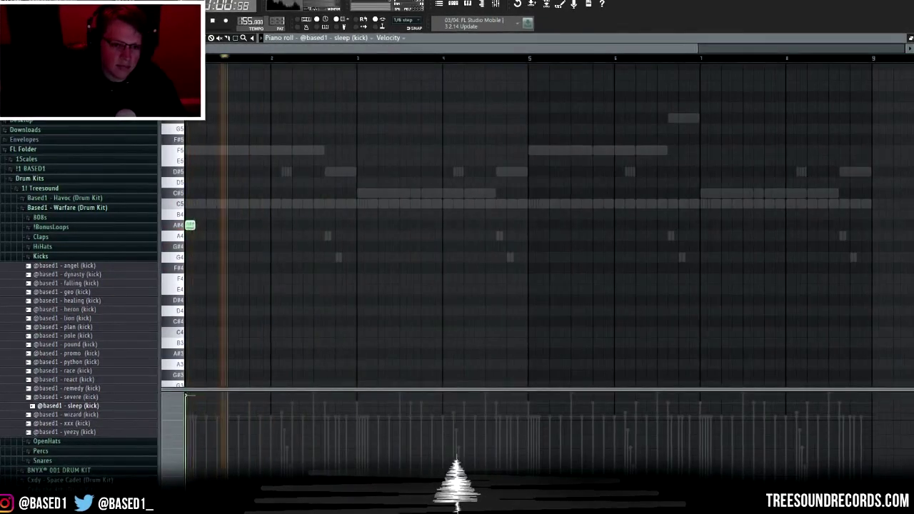
- Audition other kicks from the Warfare kit and replace the kick channel's sample with the python kick
{"action": "key", "text": "space"}
{"action": "left_click", "coordinate": [92, 344]}
{"action": "left_click", "coordinate": [94, 310]}
{"action": "left_click", "coordinate": [98, 275]}
{"action": "left_click", "coordinate": [99, 362]}
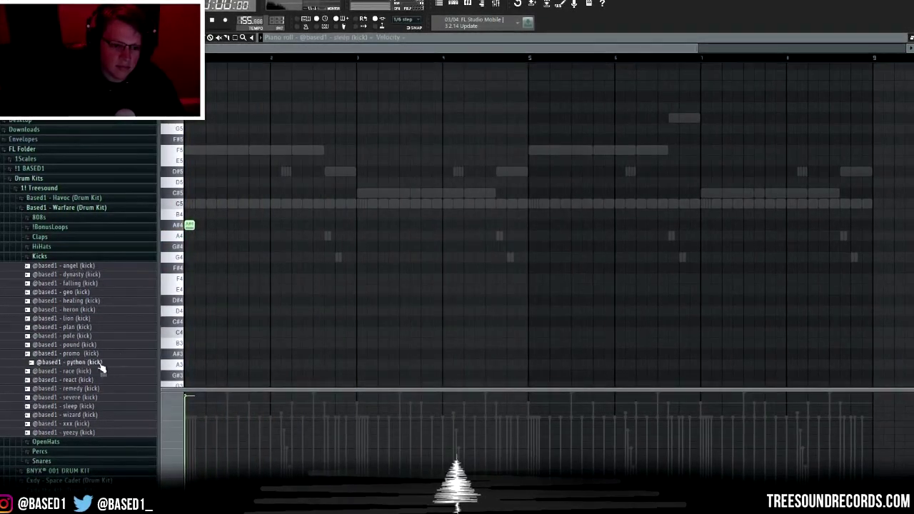
{"action": "left_click_drag", "start_coordinate": [100, 364], "coordinate": [285, 236]}
{"action": "key", "text": "space"}
- Add A#4 kick notes across bars 2 to 4 and duplicate the four-bar kick pattern
{"action": "left_click", "coordinate": [295, 225]}
{"action": "left_click", "coordinate": [361, 225]}
{"action": "left_click", "coordinate": [469, 224]}
{"action": "left_click", "coordinate": [501, 225]}
{"action": "left_click", "coordinate": [522, 225]}
{"action": "key", "text": "ctrl+b"}
{"action": "key", "text": "ctrl+a"}
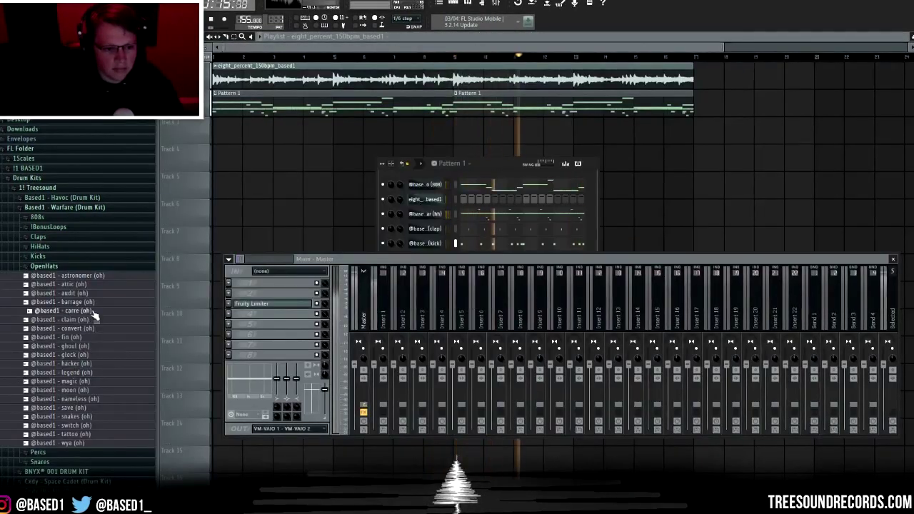
- Add the attic open hat and a snare from the Warfare kit as new channels in Pattern 1
{"action": "key", "text": "F9"}
{"action": "left_click_drag", "start_coordinate": [61, 284], "coordinate": [489, 261]}
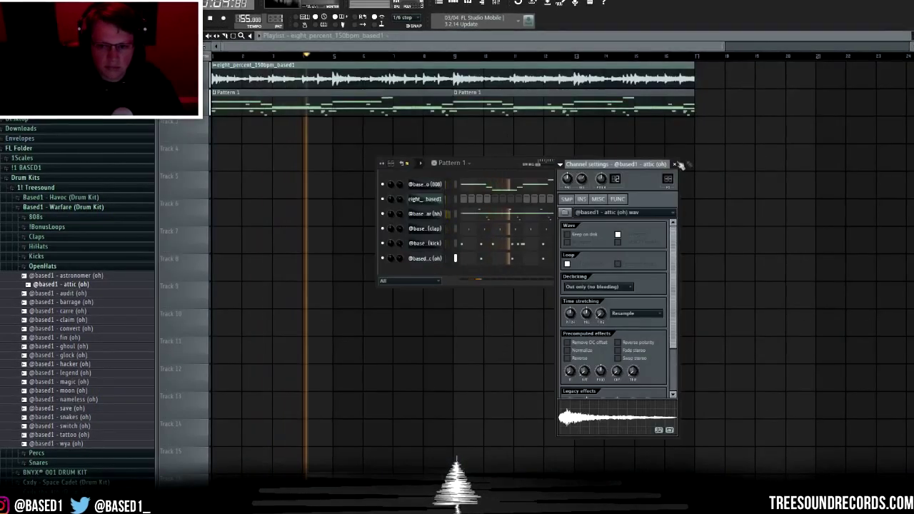
{"action": "left_click", "coordinate": [37, 462]}
{"action": "left_click_drag", "start_coordinate": [92, 428], "coordinate": [437, 275]}
- Paste the copied notes into the snare's piano roll and place another note
{"action": "key", "text": "F7"}
{"action": "key", "text": "ctrl+v"}
{"action": "left_click", "coordinate": [284, 202]}
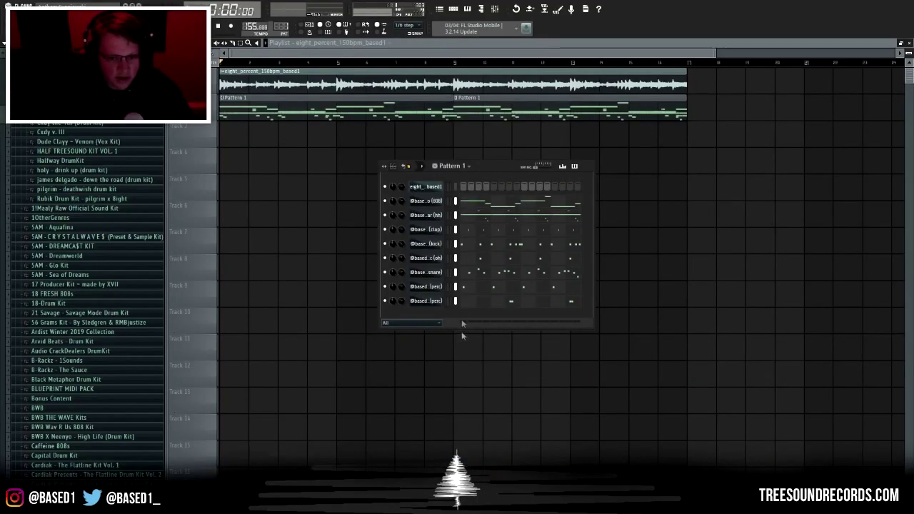
- Route the drum channels to mixer tracks from Insert 6 onward and the eight_percent loop to Insert 1
{"action": "key", "text": "F9"}
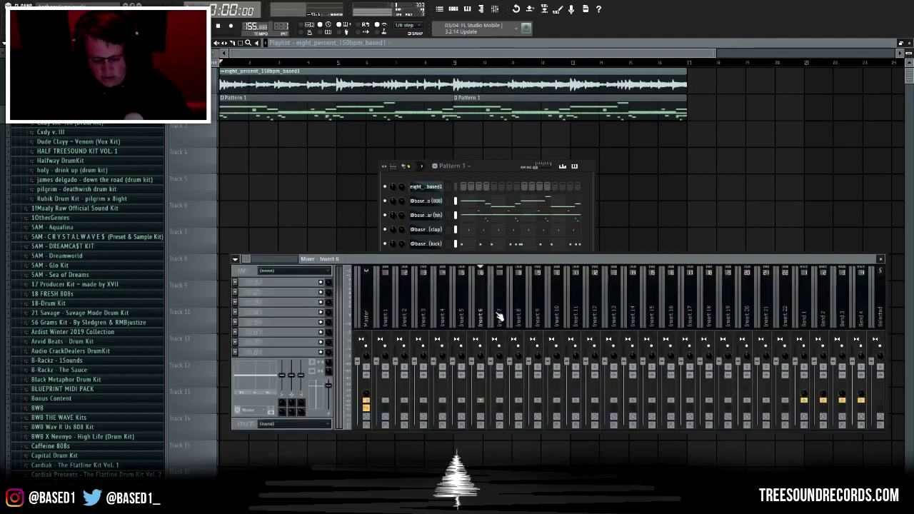
{"action": "key", "text": "ctrl+l"}
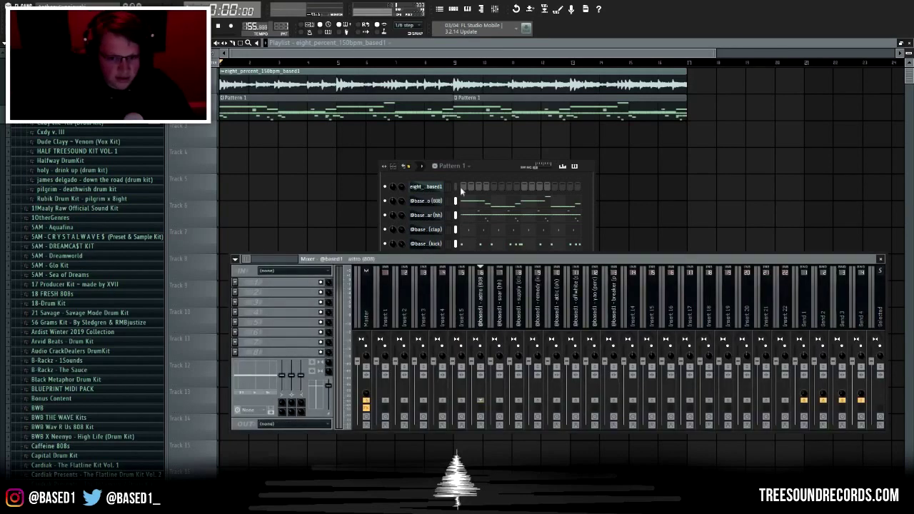
{"action": "left_click_drag", "start_coordinate": [503, 168], "coordinate": [588, 110]}
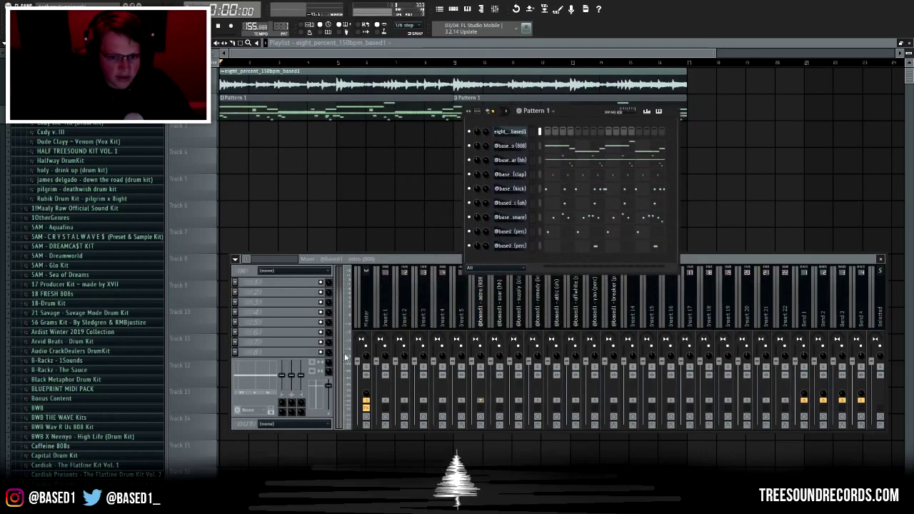
{"action": "left_click", "coordinate": [383, 314]}
{"action": "key", "text": "ctrl+l"}
- Play the beat and lower the astro 808's mixer level slightly against the kick
{"action": "left_click", "coordinate": [475, 307]}
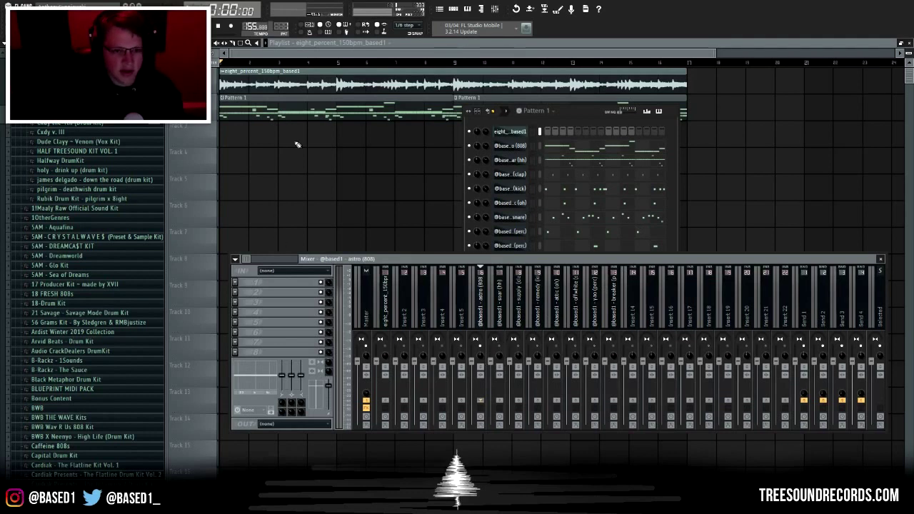
{"action": "key", "text": "space"}
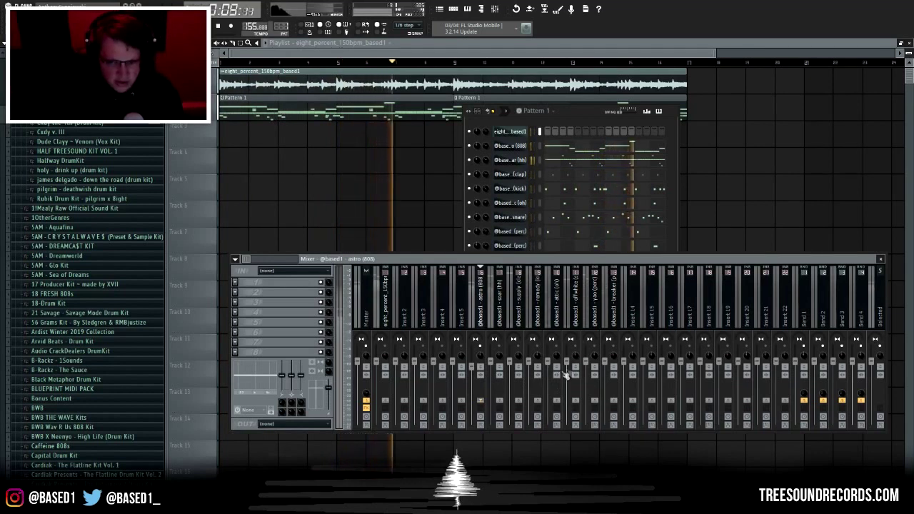
{"action": "left_click", "coordinate": [531, 379]}
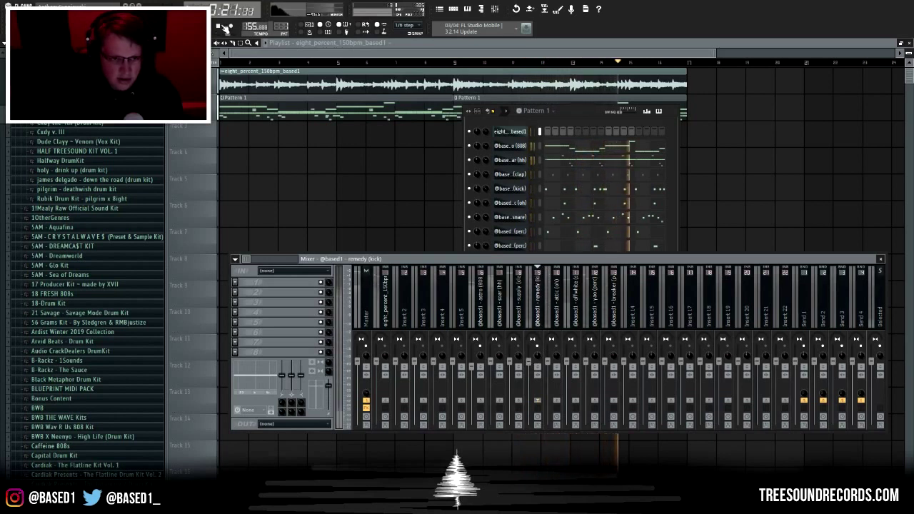
{"action": "key", "text": "space"}
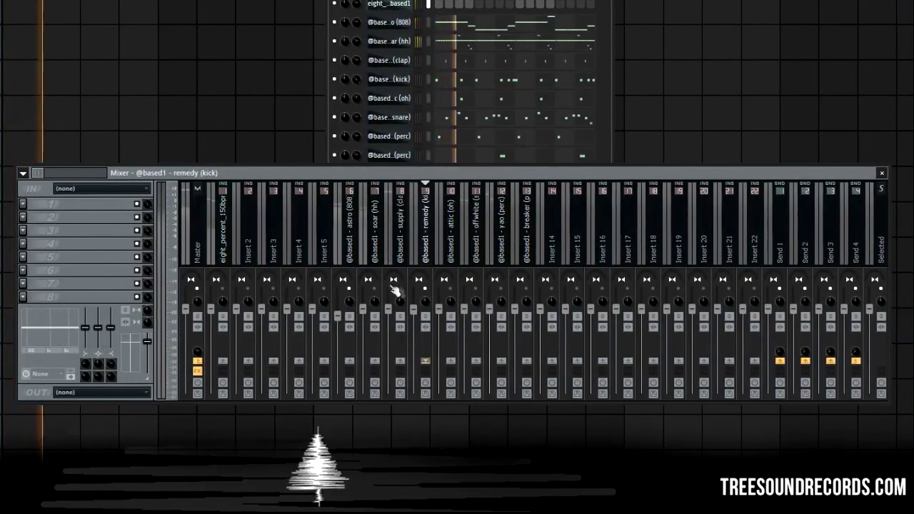
- Raise the supply clap's mixer level slightly and lower the levels of the offwhite snare and soar hi-hat
{"action": "left_click", "coordinate": [393, 318]}
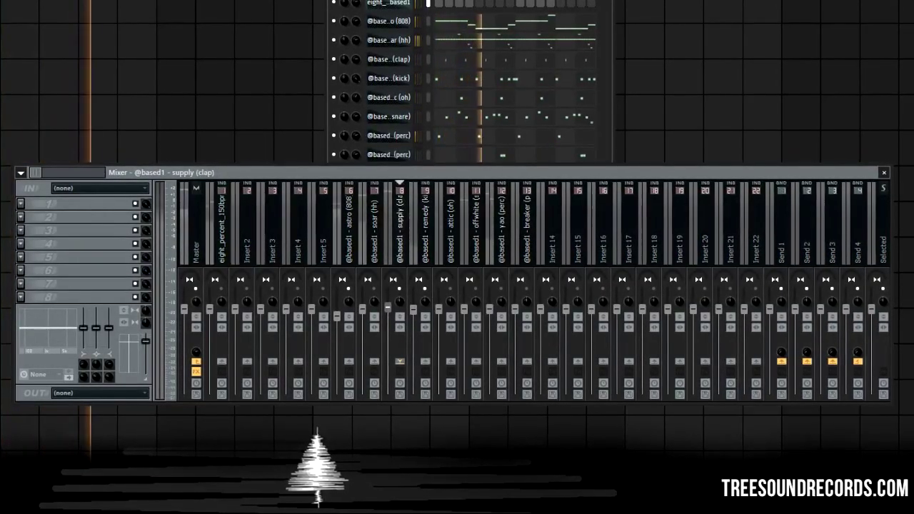
{"action": "left_click", "coordinate": [477, 302]}
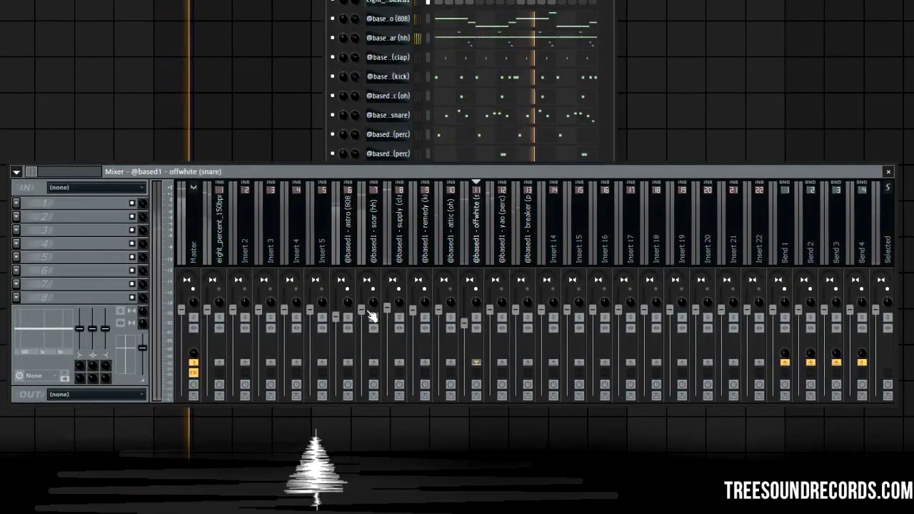
{"action": "left_click", "coordinate": [373, 318]}
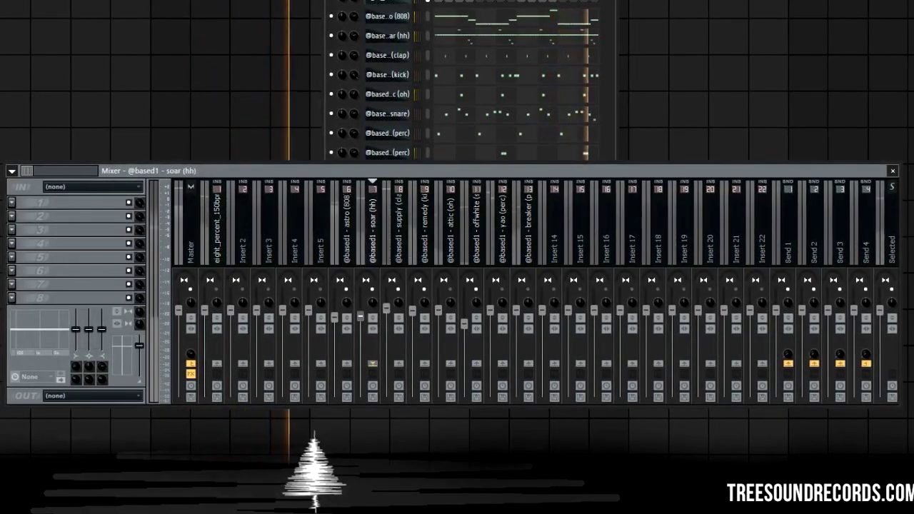
- Lower the mixer levels of the attic open hat and the yao and breaker percs
{"action": "left_click", "coordinate": [450, 302]}
{"action": "left_click_drag", "start_coordinate": [439, 321], "coordinate": [438, 335]}
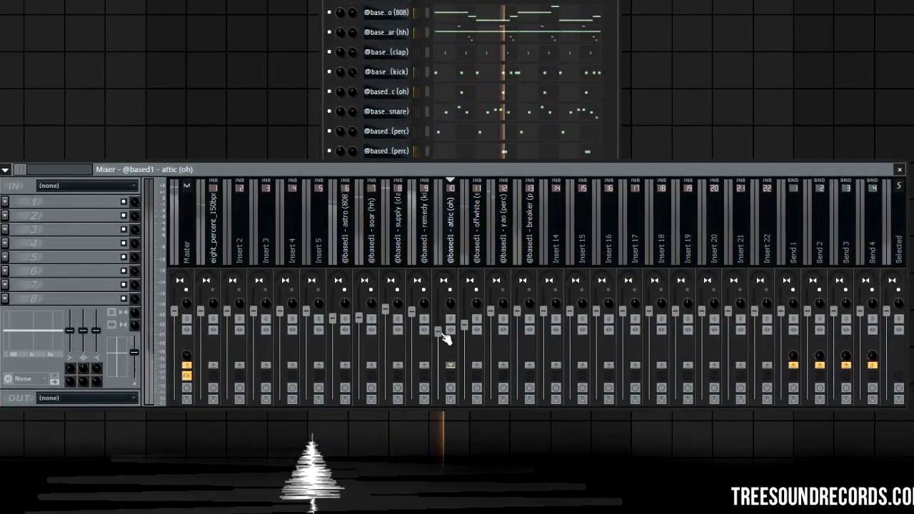
{"action": "left_click_drag", "start_coordinate": [490, 311], "coordinate": [490, 326]}
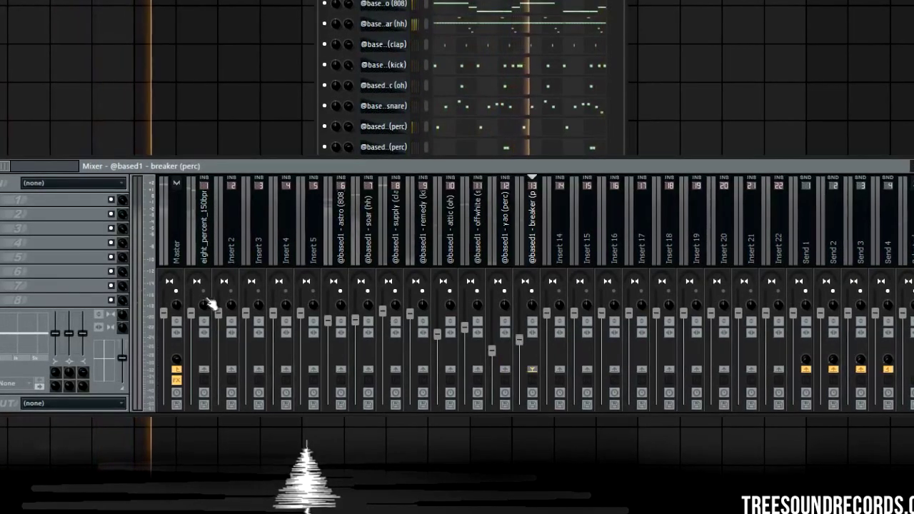
- Lower the eight_percent loop's mixer level and load Fruity Parametric EQ 2 on its track
{"action": "left_click_drag", "start_coordinate": [191, 313], "coordinate": [190, 339]}
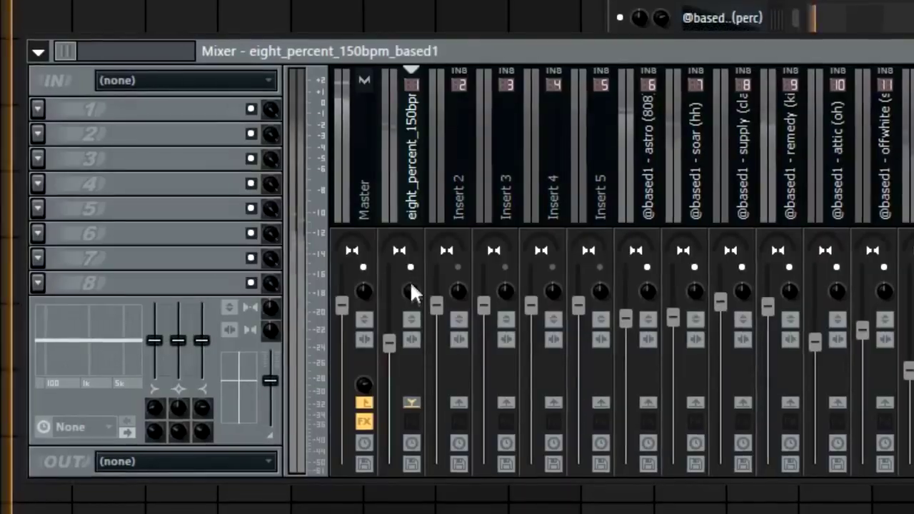
{"action": "left_click_drag", "start_coordinate": [386, 353], "coordinate": [387, 334]}
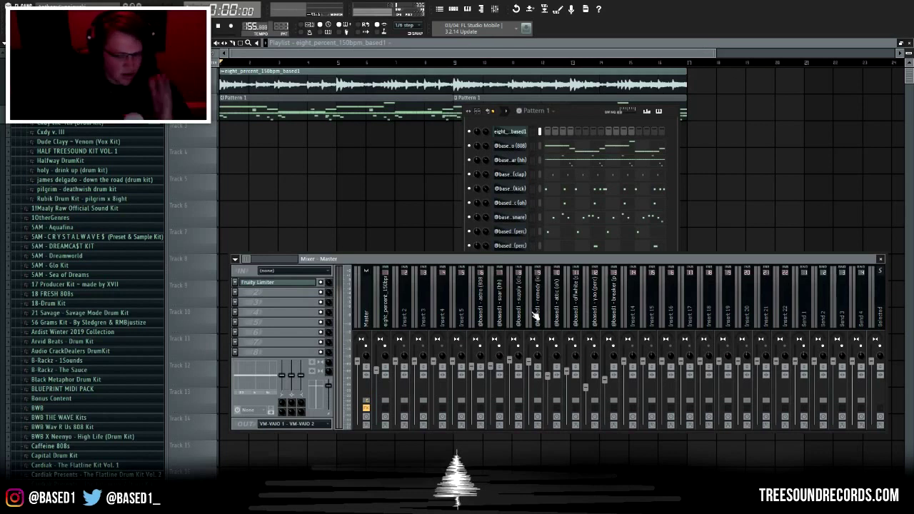
{"action": "left_click", "coordinate": [383, 408]}
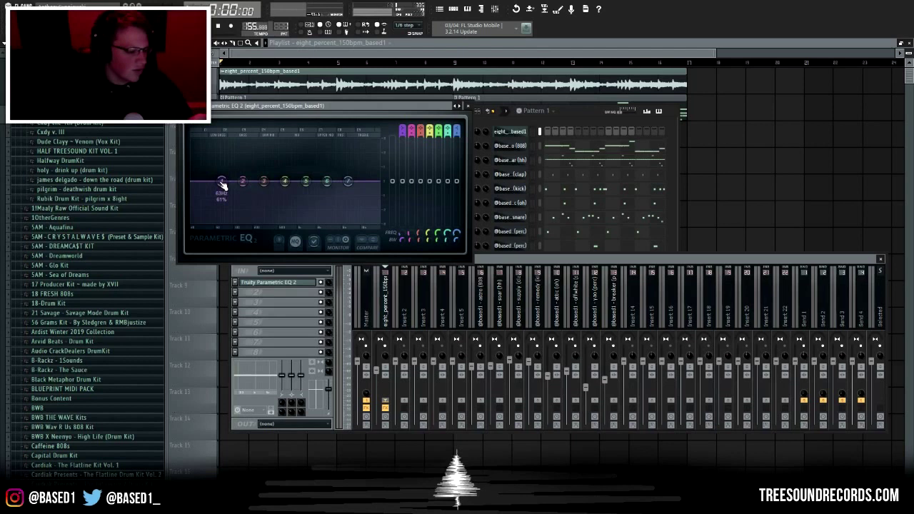
- Cut the eight_percent loop's low frequencies with EQ band 1, sweeping the cutoff while the beat plays and settling beneath band 2
{"action": "left_click", "coordinate": [287, 284]}
{"action": "left_click", "coordinate": [287, 284]}
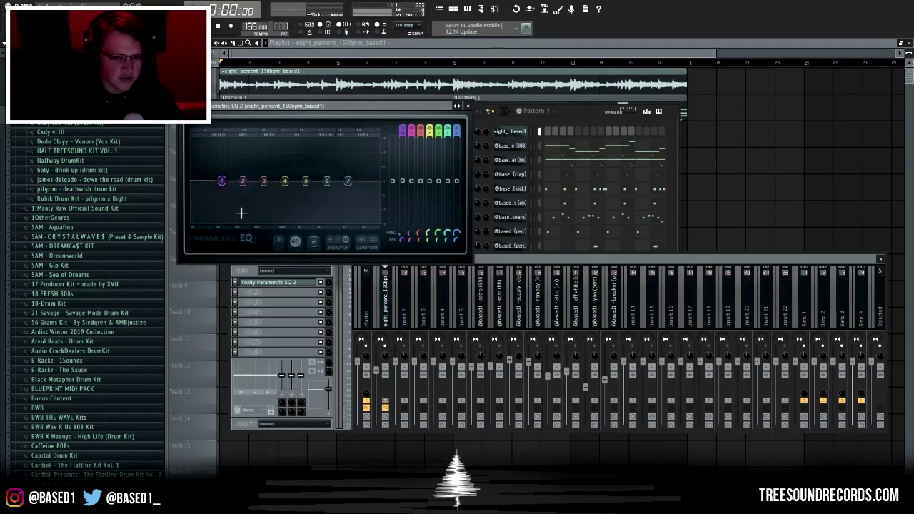
{"action": "left_click_drag", "start_coordinate": [222, 181], "coordinate": [221, 222]}
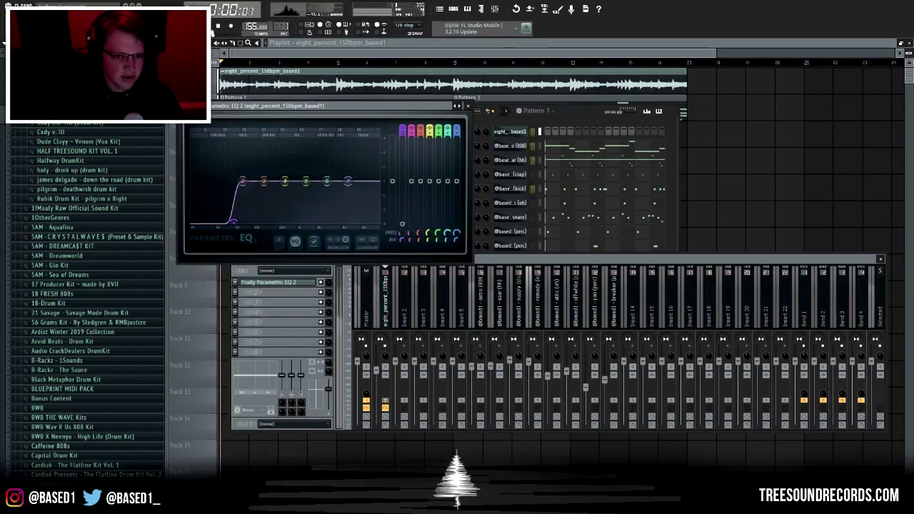
{"action": "key", "text": "space"}
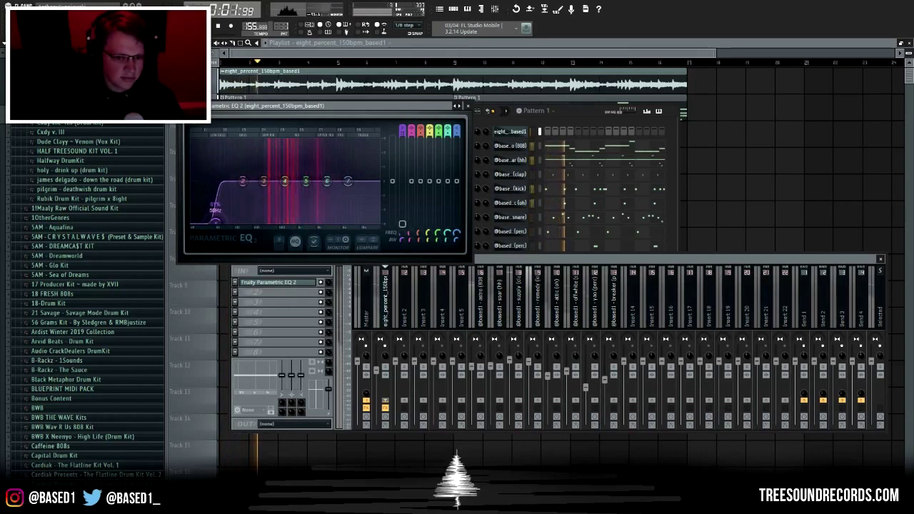
{"action": "left_click_drag", "start_coordinate": [234, 221], "coordinate": [280, 229]}
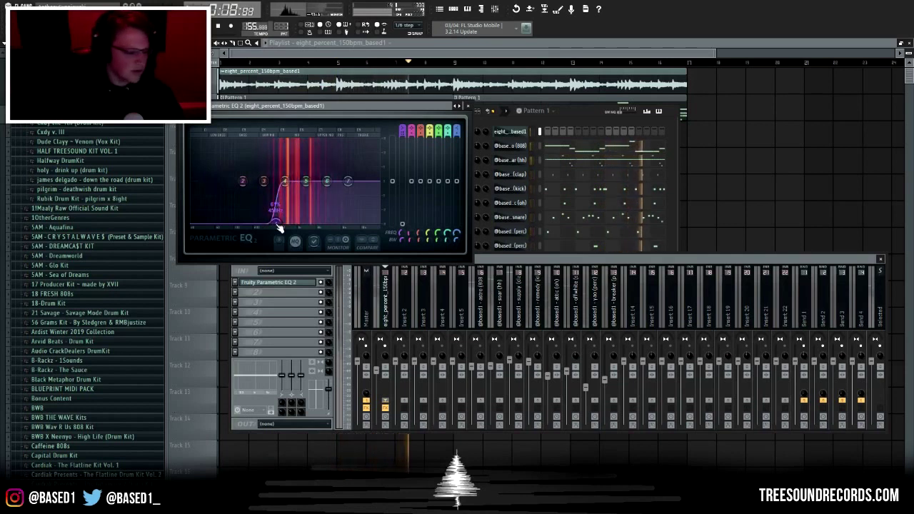
{"action": "left_click_drag", "start_coordinate": [280, 228], "coordinate": [243, 223]}
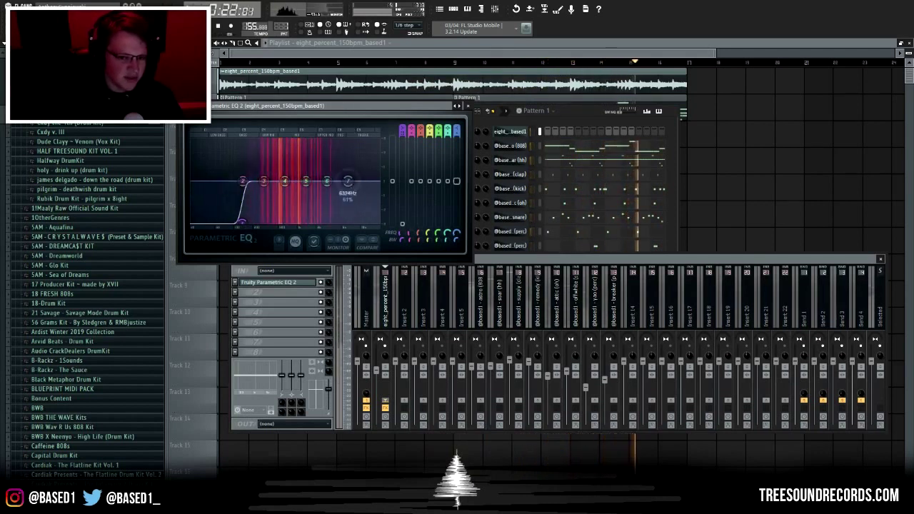
- Boost the loop's high frequencies slightly with EQ band 7 and close the equalizer
{"action": "left_click_drag", "start_coordinate": [348, 181], "coordinate": [345, 170]}
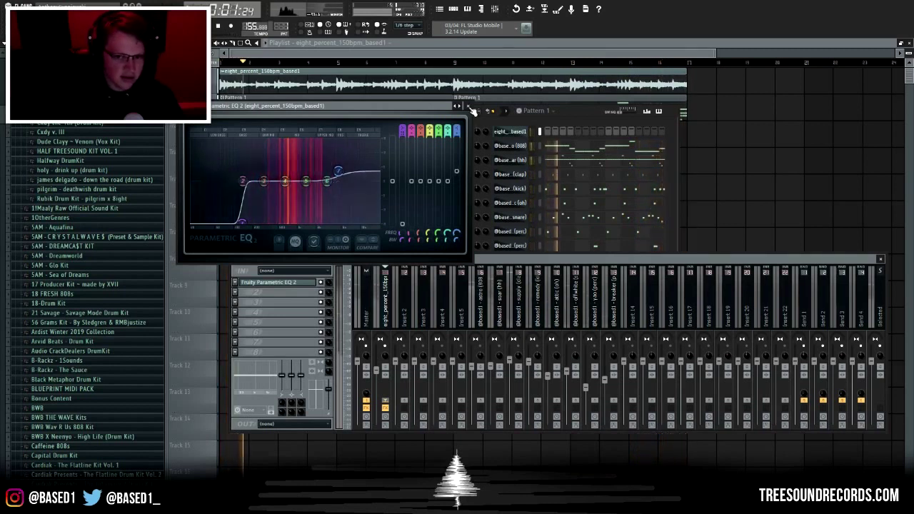
{"action": "left_click", "coordinate": [468, 107]}
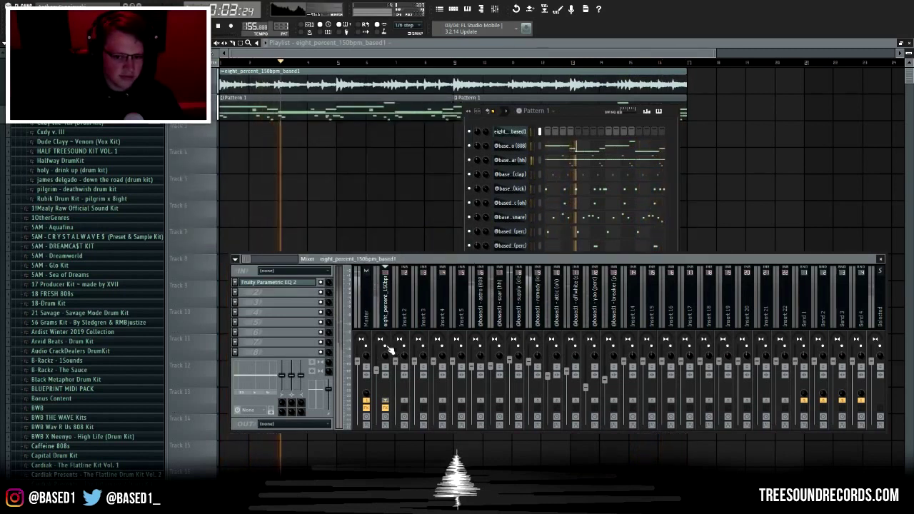
- On the Master track, slightly raise the 8000 Hz band in Fruity Parametric EQ and load Fruity Soft Clipper
{"action": "left_click", "coordinate": [366, 306]}
{"action": "key", "text": "space"}
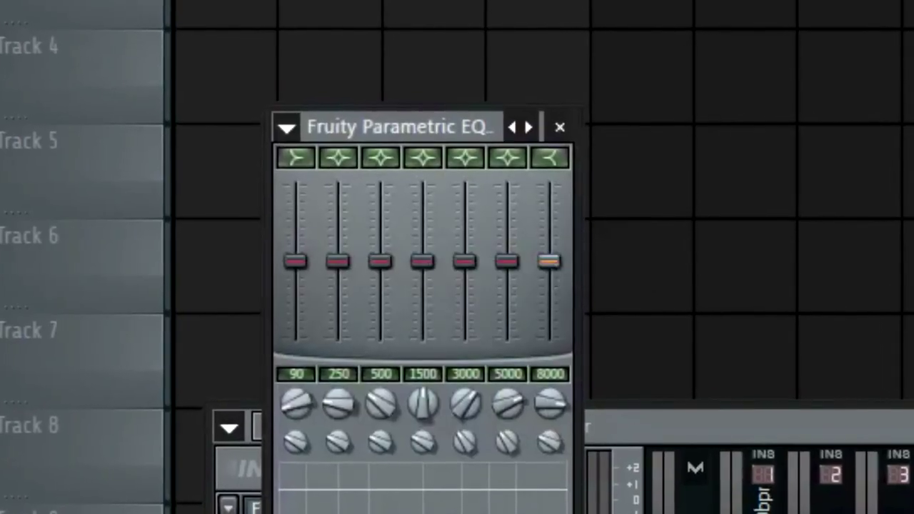
{"action": "left_click_drag", "start_coordinate": [325, 211], "coordinate": [325, 204]}
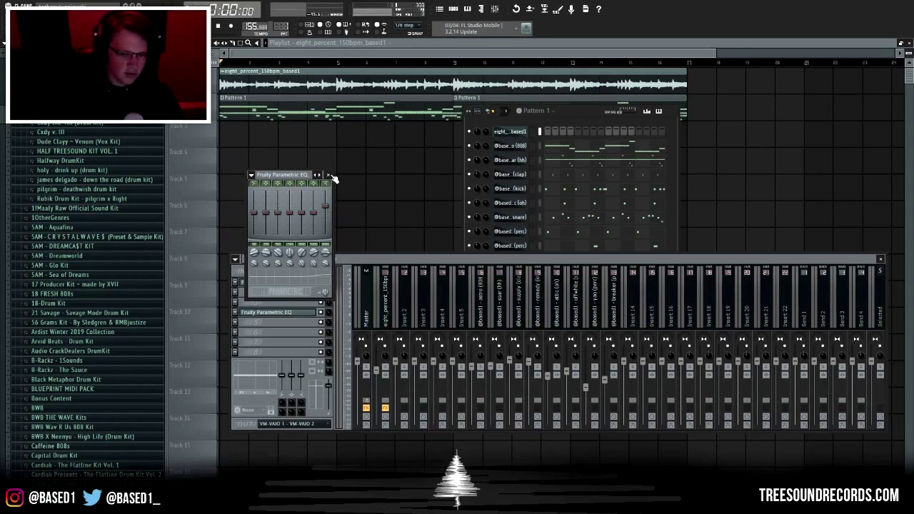
{"action": "left_click", "coordinate": [328, 175]}
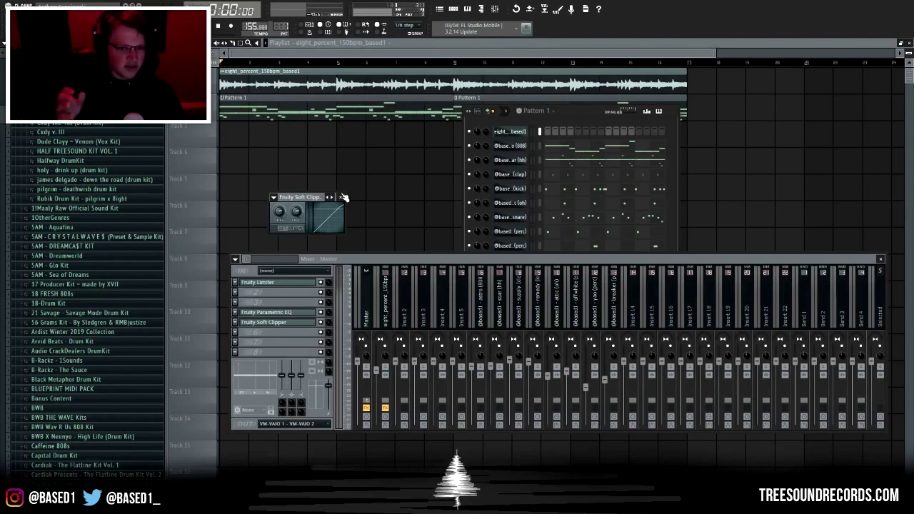
{"action": "left_click_drag", "start_coordinate": [300, 258], "coordinate": [301, 267]}
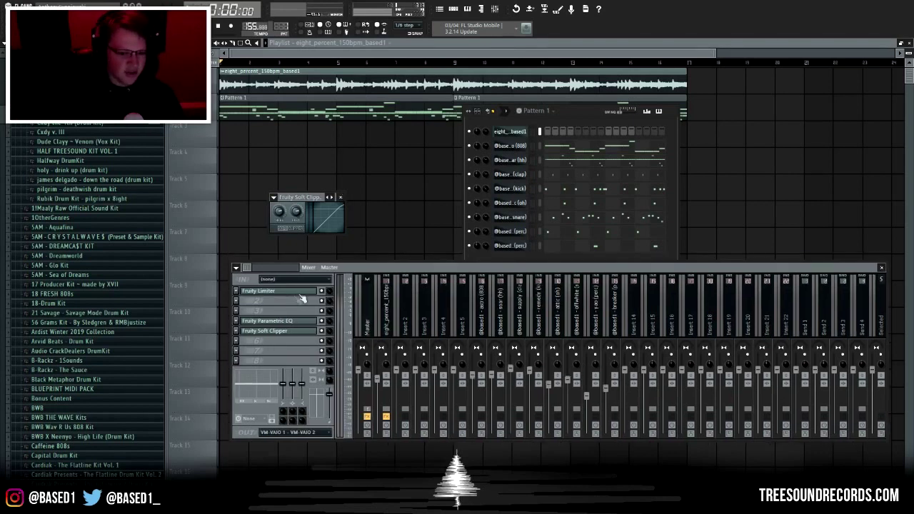